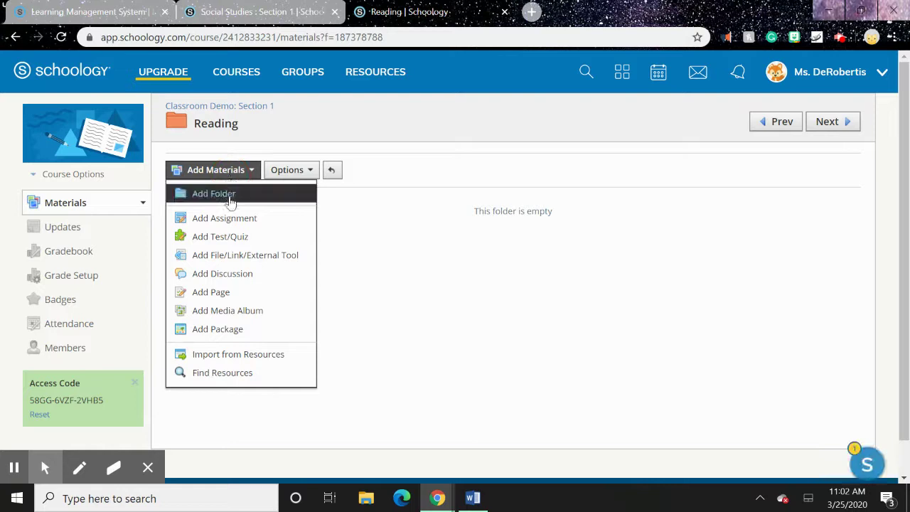
# Start a new assignment named "Reading Log" in the Reading folder and paste the 20-minute reading instructions and questions as its description.
pyautogui.click(230, 219)
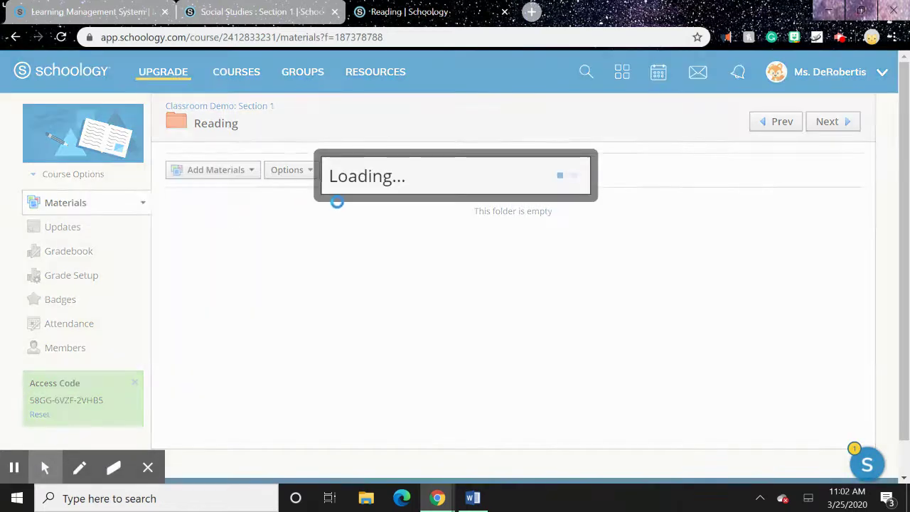
pyautogui.write('R')
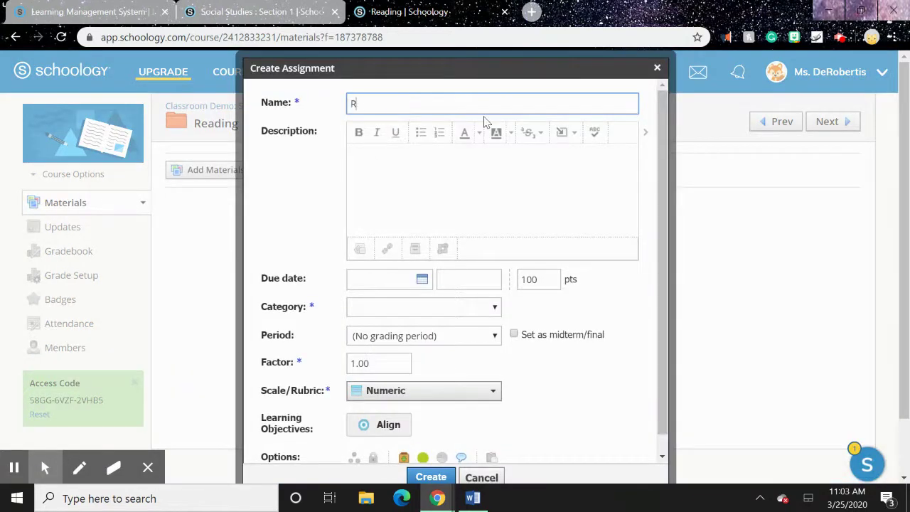
pyautogui.write('Eading')
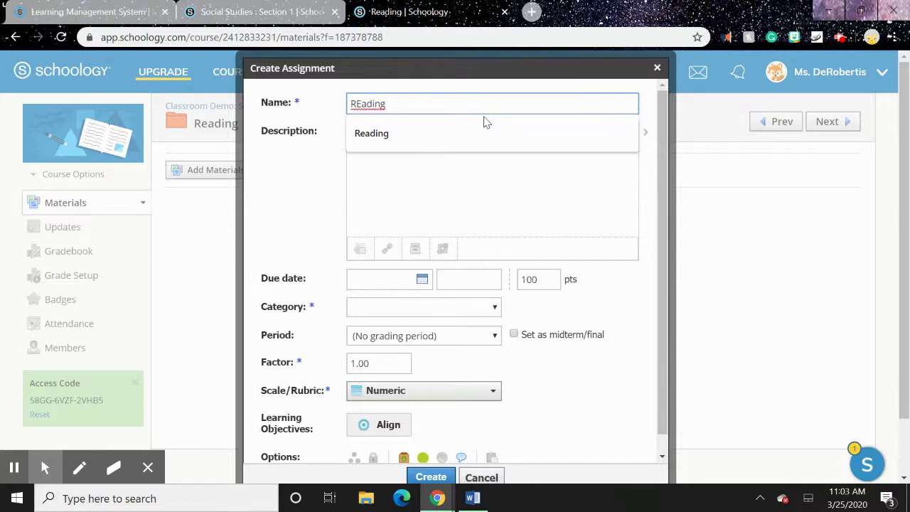
pyautogui.click(486, 123)
pyautogui.write('Log')
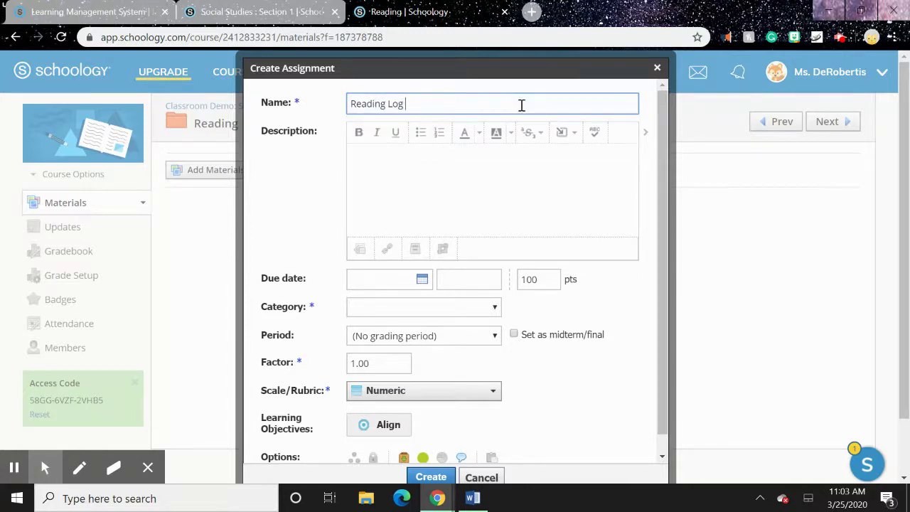
pyautogui.click(431, 170)
pyautogui.hotkey('ctrl', 'v')
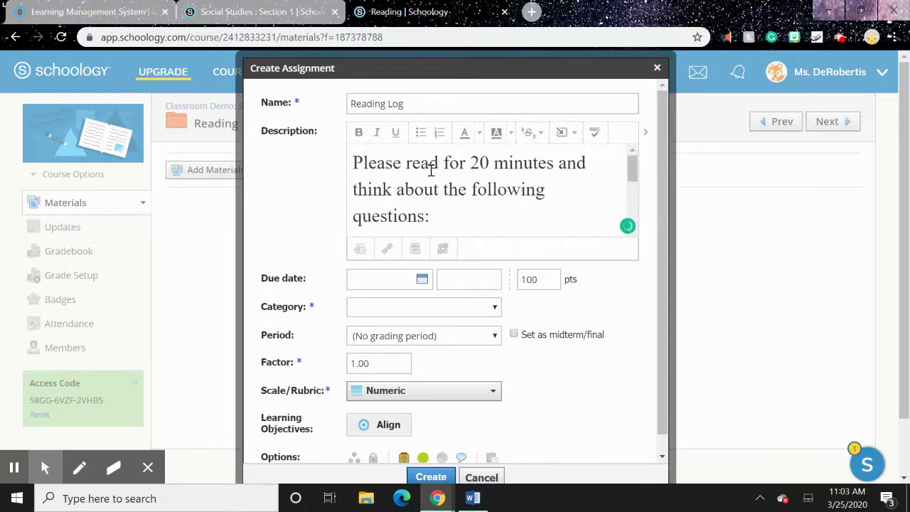
# Remove the stray MCE_ITEM text and the numbering before both questions in the description, keeping each question on its own line.
pyautogui.moveTo(591, 164); pyautogui.dragTo(229, 204)
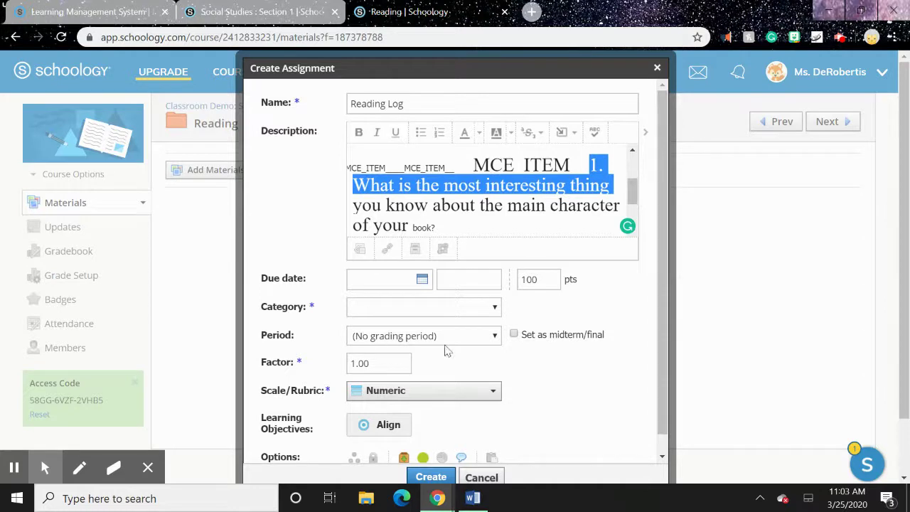
pyautogui.doubleClick(579, 170)
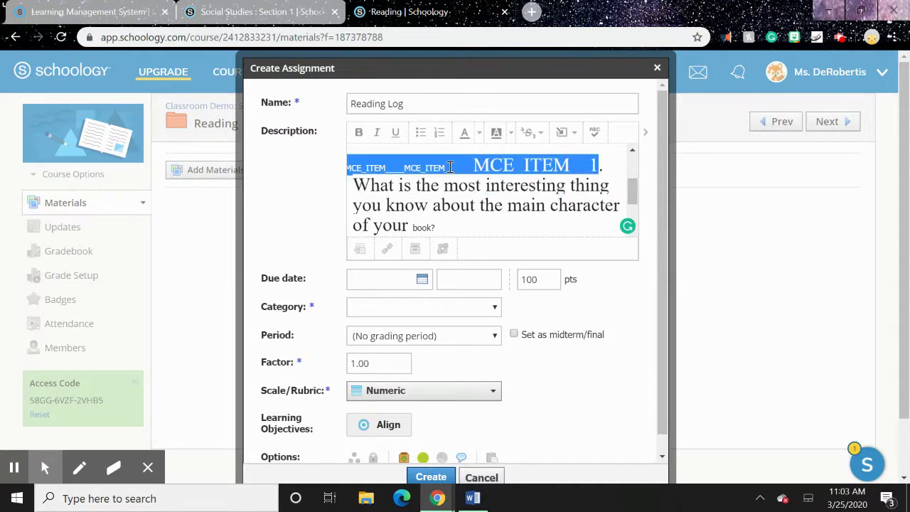
pyautogui.press('BackSpace')
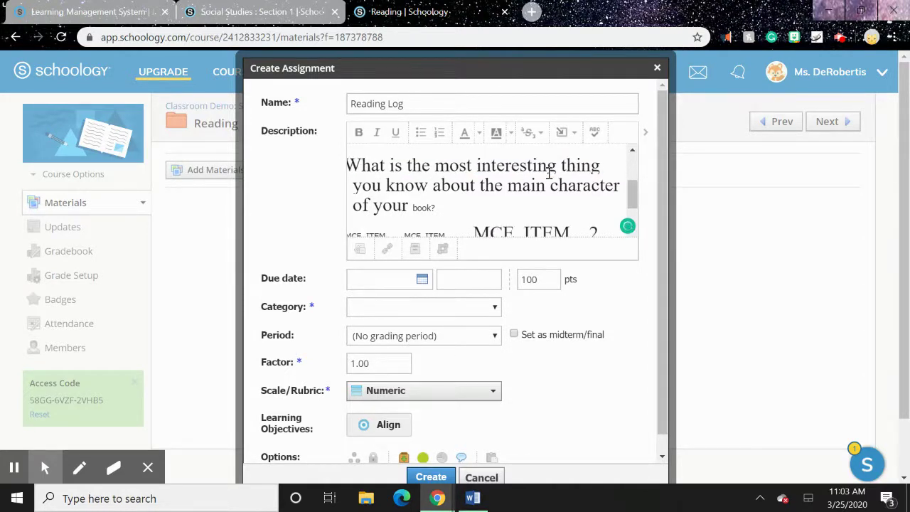
pyautogui.scroll(-1, 426, 216)
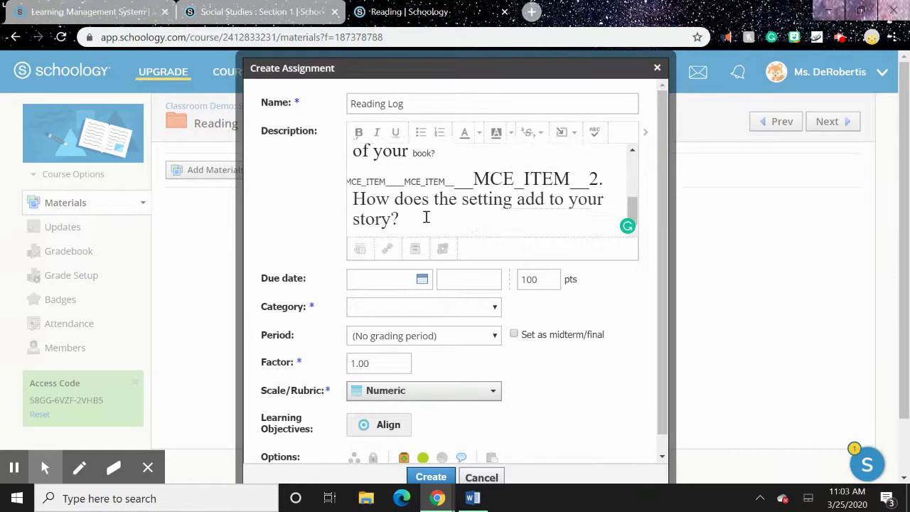
pyautogui.moveTo(588, 178); pyautogui.dragTo(337, 188)
pyautogui.press('BackSpace')
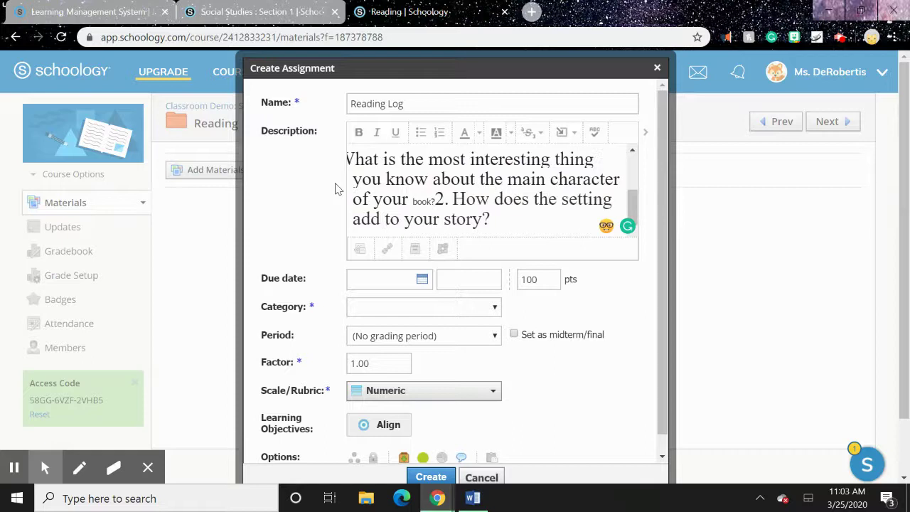
pyautogui.press('Return')
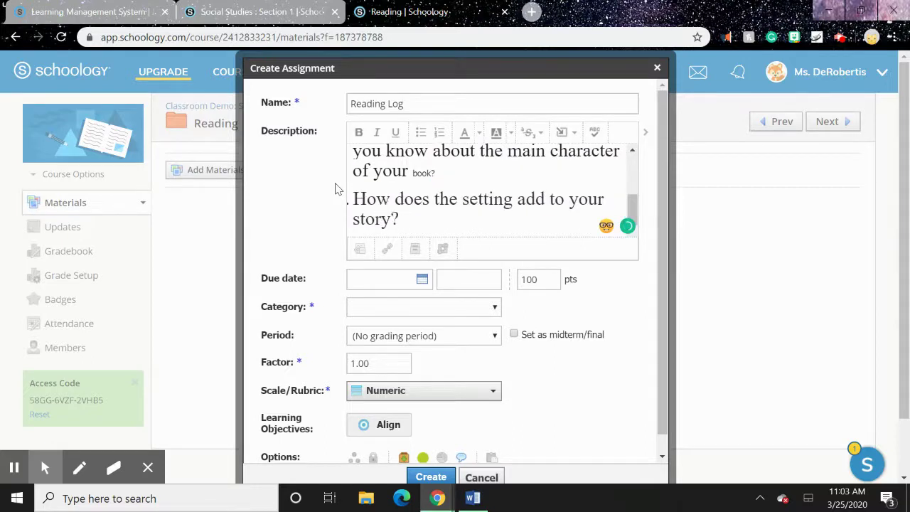
pyautogui.press('BackSpace')
pyautogui.press('BackSpace')
pyautogui.press('BackSpace')
pyautogui.press('BackSpace')
pyautogui.press('BackSpace')
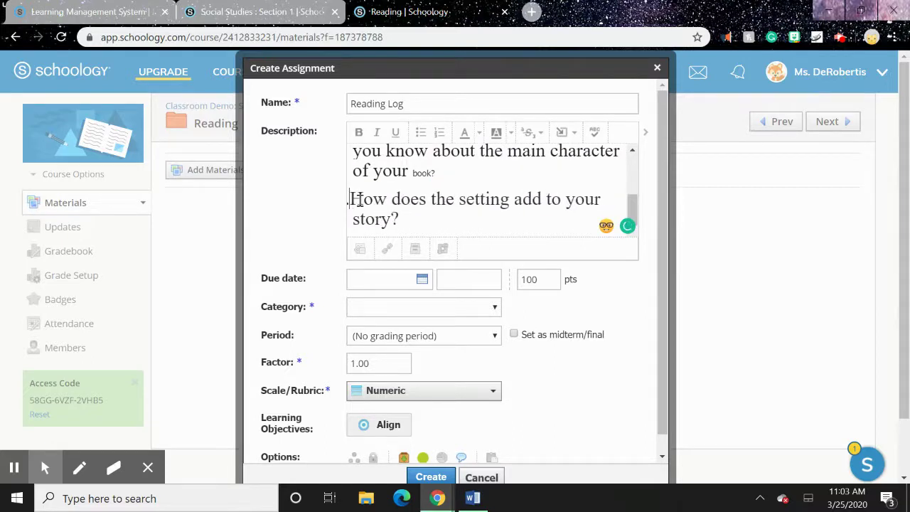
# Set the assignment's due date to 3/13/20 and its category to Homework, and create it.
pyautogui.click(421, 279)
pyautogui.click(499, 360)
pyautogui.click(479, 308)
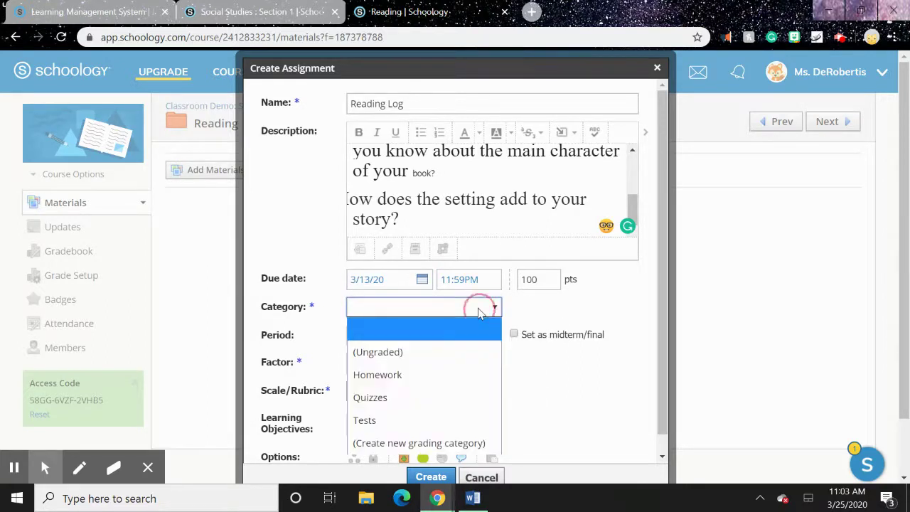
pyautogui.click(430, 373)
pyautogui.scroll(-1, 552, 384)
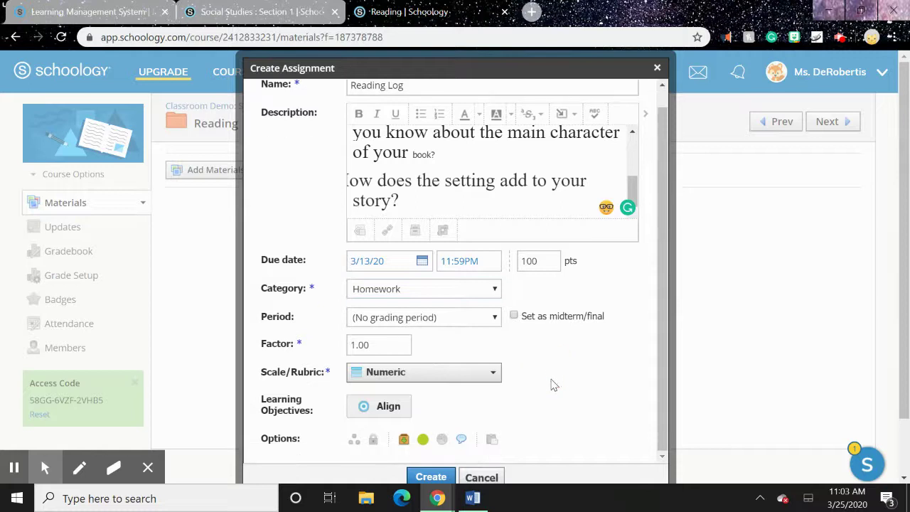
pyautogui.click(446, 475)
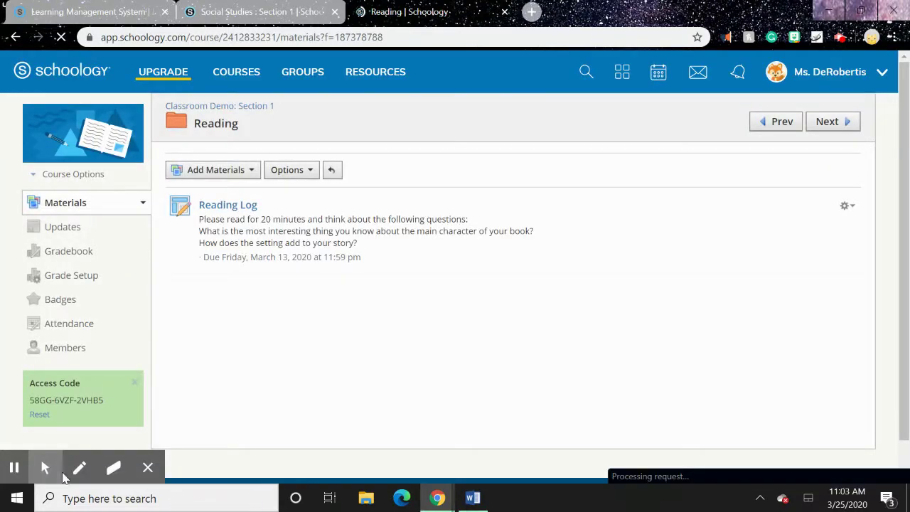
# Start a new test/quiz in the Reading folder and name it "Drawing Conclusions".
pyautogui.click(221, 173)
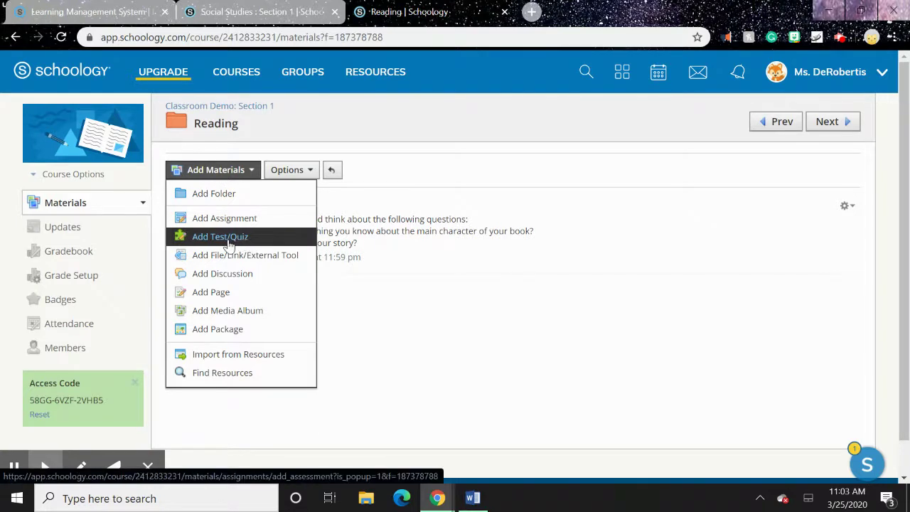
pyautogui.click(228, 243)
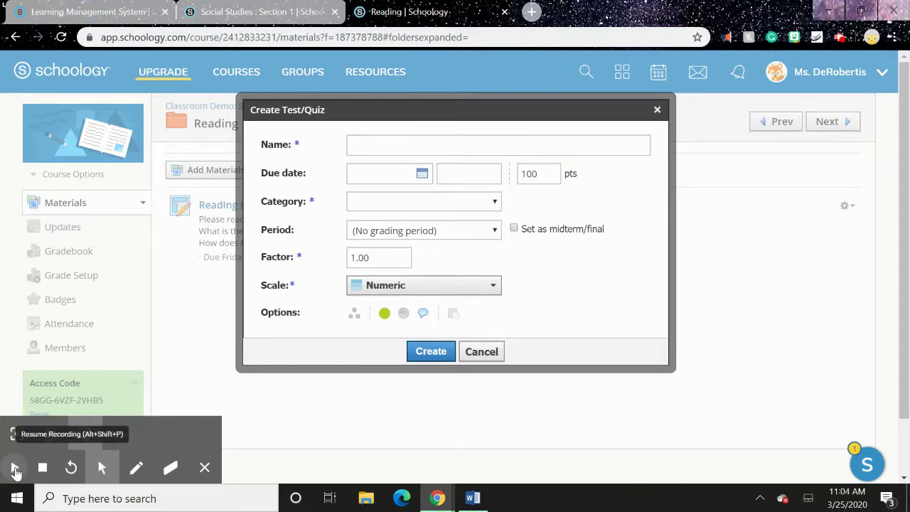
pyautogui.click(422, 143)
pyautogui.write('D')
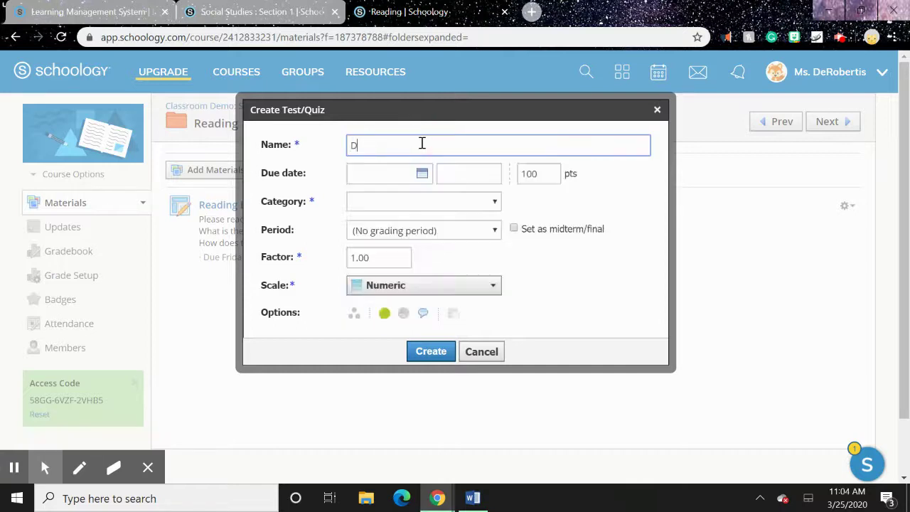
pyautogui.write('rawing Conclusions')
# Set the quiz's due date to 3/20/20 and category to Homework, turn on individual assigning without naming anyone, and create it.
pyautogui.click(422, 173)
pyautogui.click(498, 275)
pyautogui.click(435, 201)
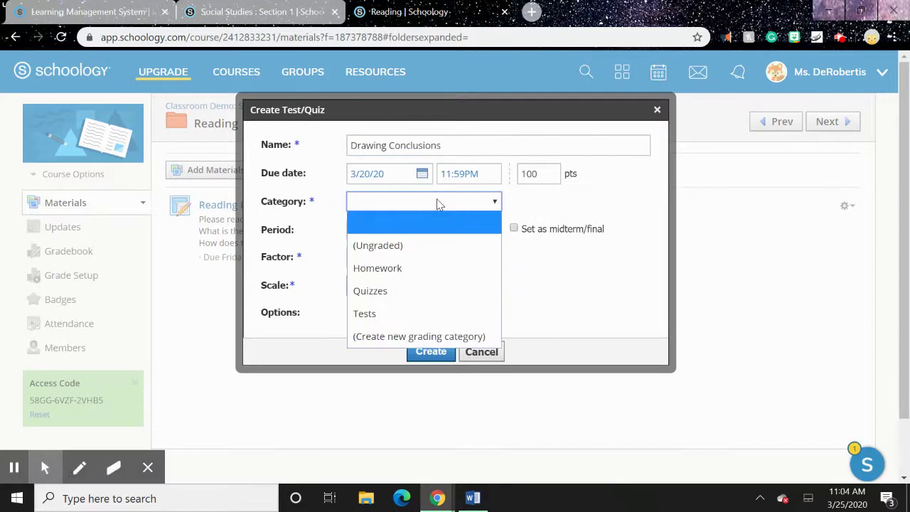
pyautogui.click(419, 268)
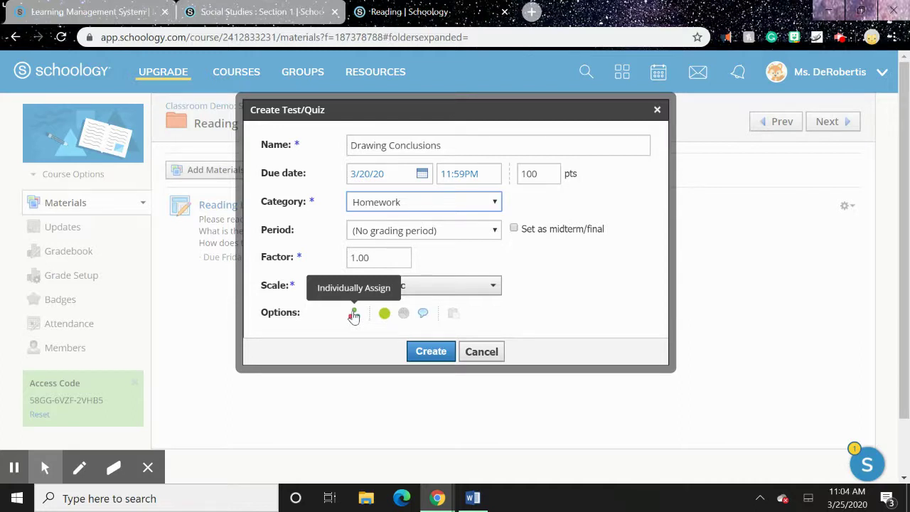
pyautogui.click(354, 316)
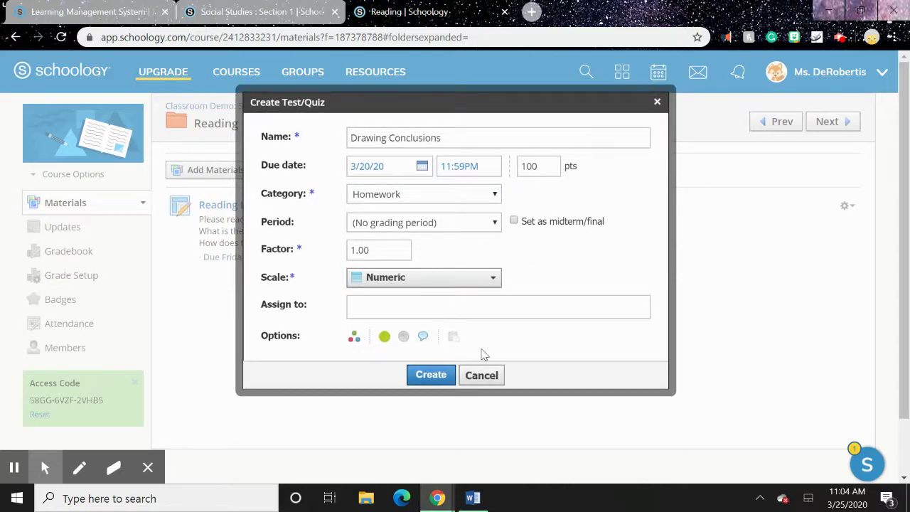
pyautogui.click(432, 376)
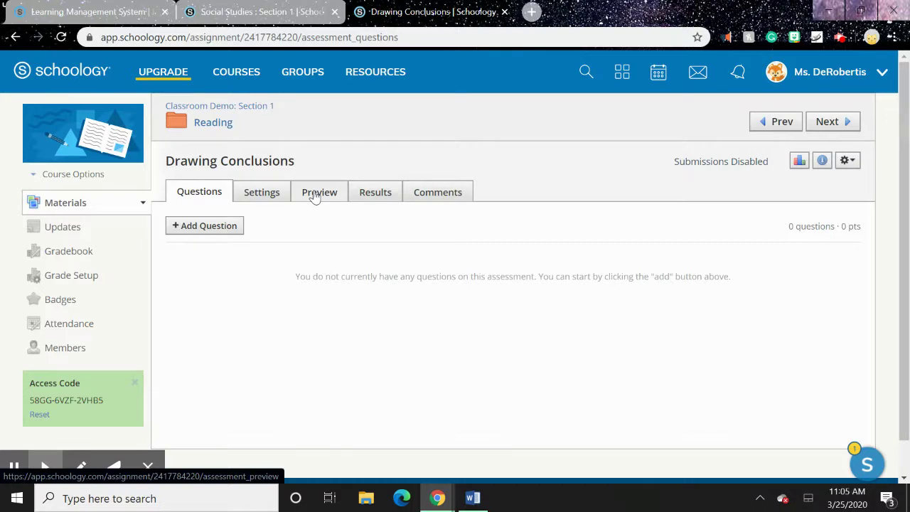
# Add a text item to the quiz containing the pasted reading passage "The Volcano".
pyautogui.click(222, 227)
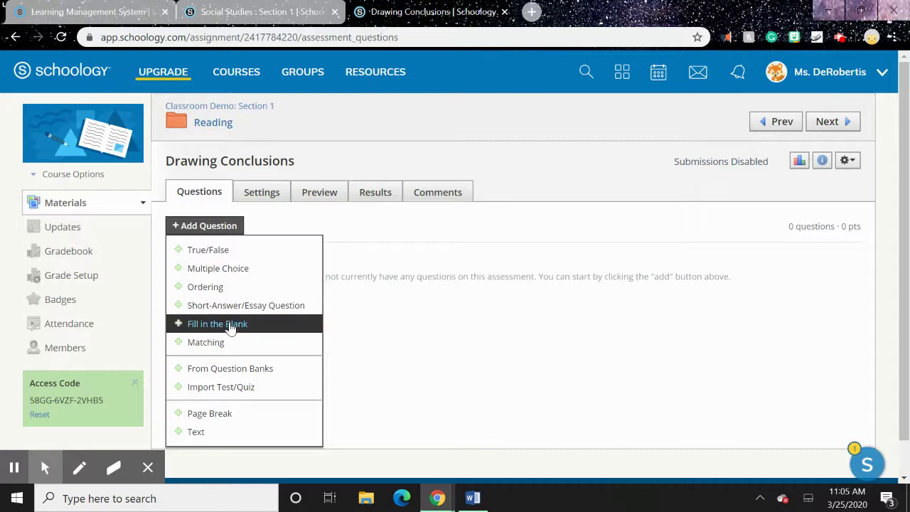
pyautogui.click(234, 432)
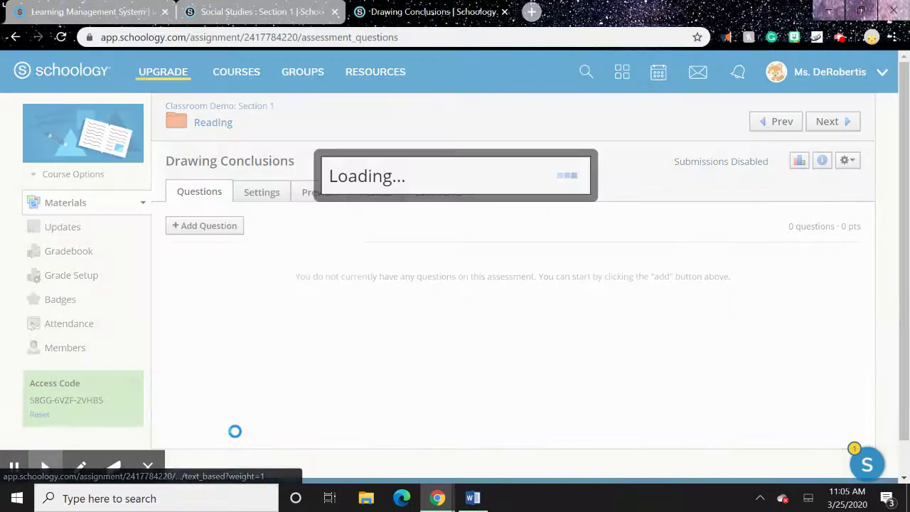
pyautogui.click(294, 206)
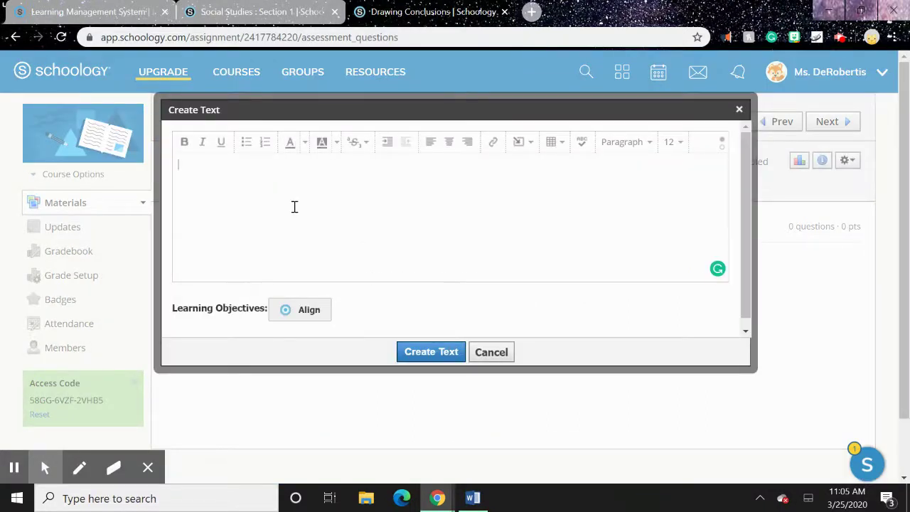
pyautogui.hotkey('ctrl', 'v')
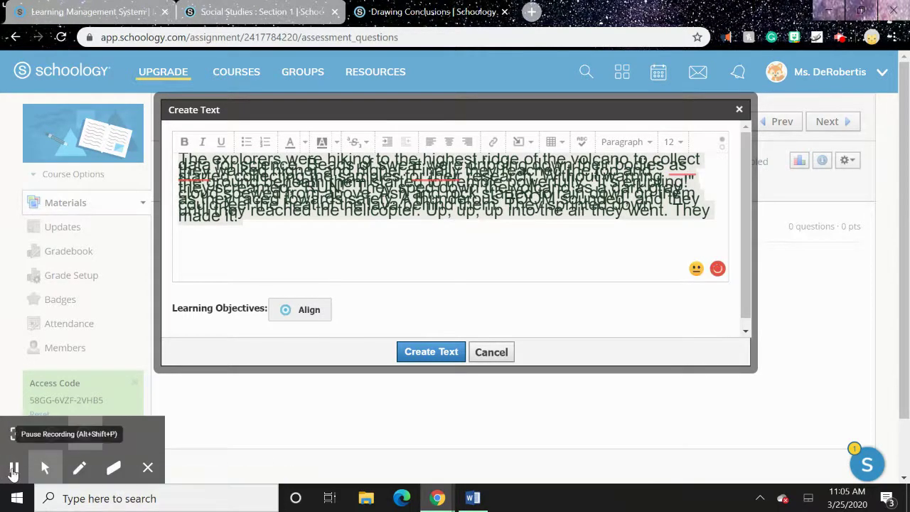
pyautogui.click(13, 467)
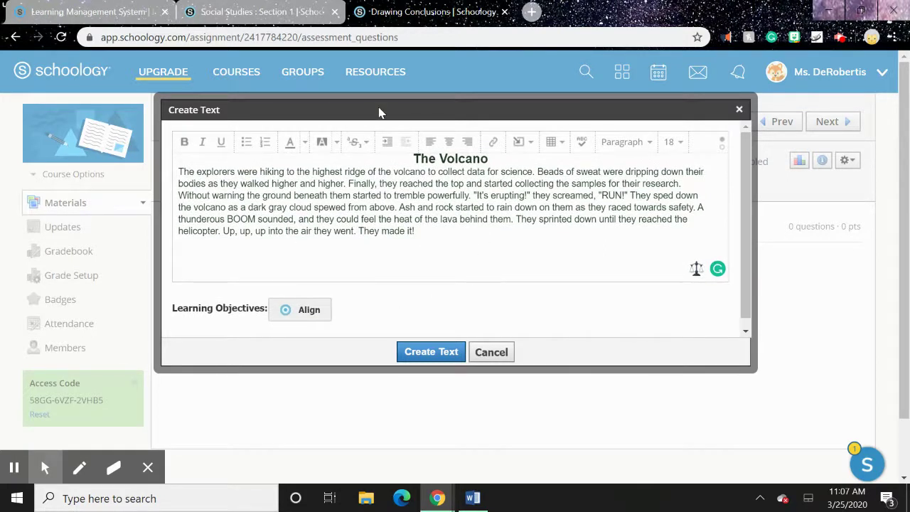
pyautogui.click(444, 351)
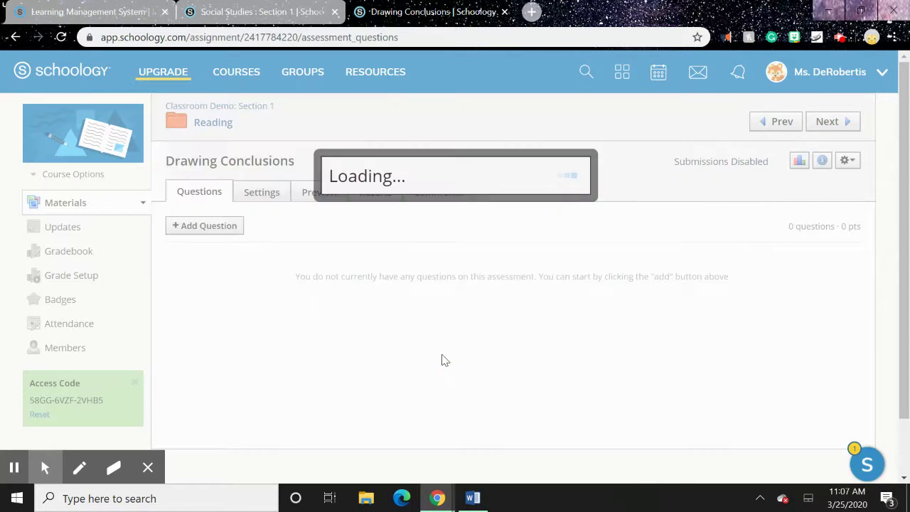
# Start a multiple-choice question asking "What Figurative language is used in this story?" with choices Metaphor, Onomatopoeia, Simile and Personification.
pyautogui.scroll(-5, 445, 359)
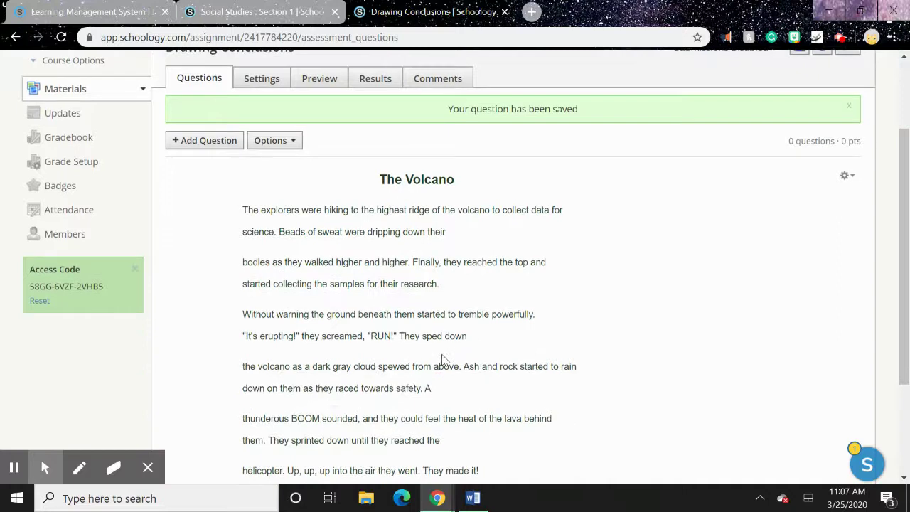
pyautogui.scroll(2, 442, 356)
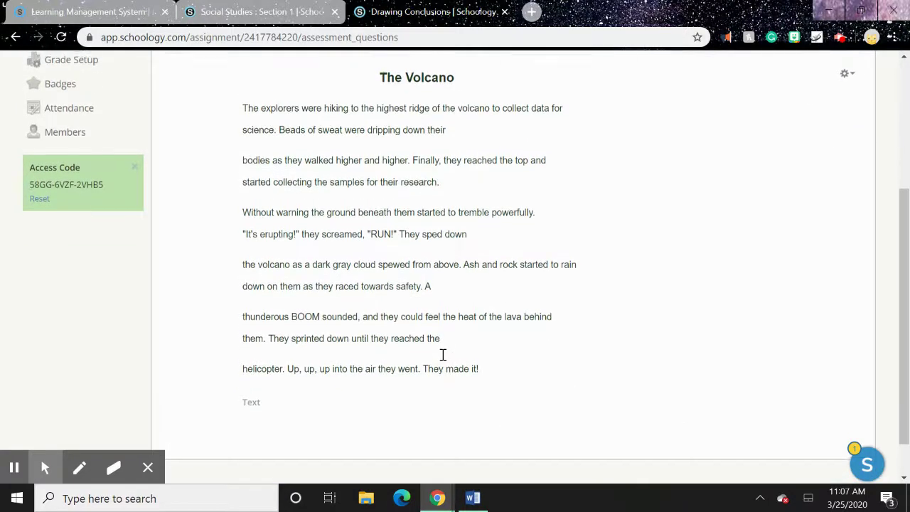
pyautogui.scroll(1, 442, 359)
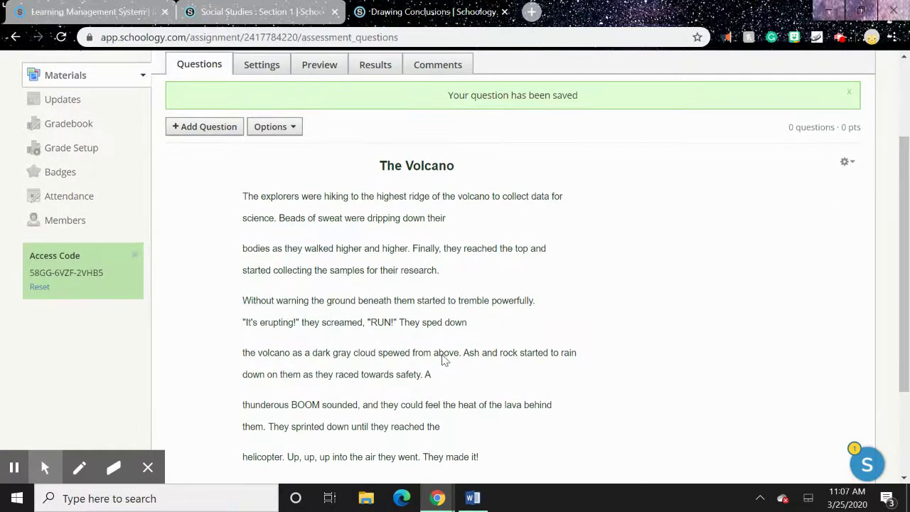
pyautogui.scroll(-3, 442, 359)
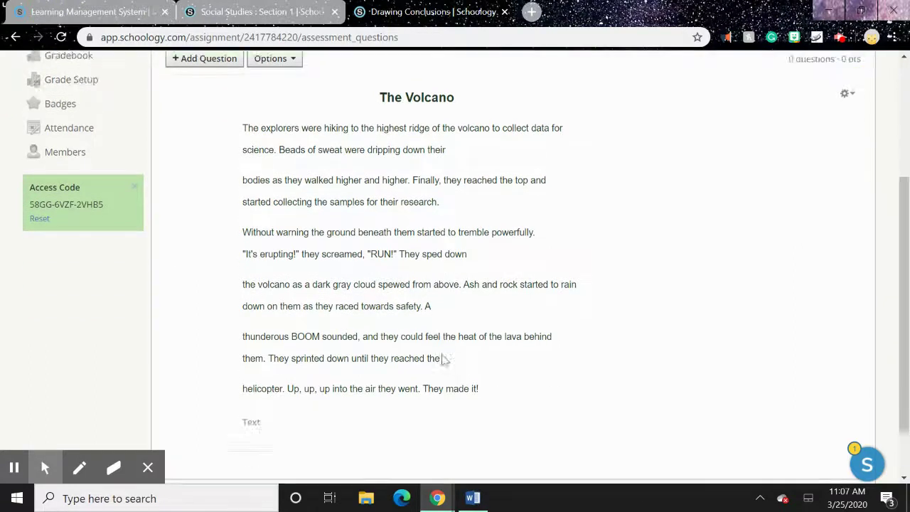
pyautogui.scroll(2, 442, 359)
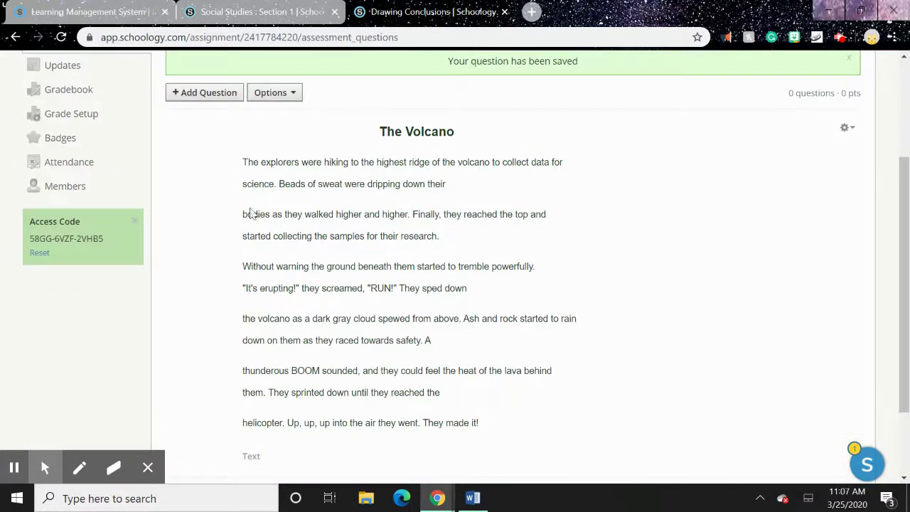
pyautogui.click(210, 94)
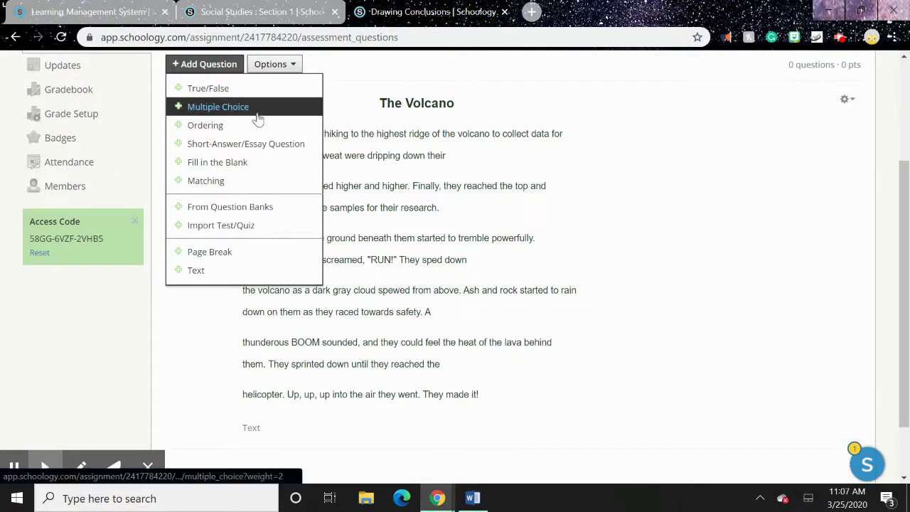
pyautogui.click(244, 108)
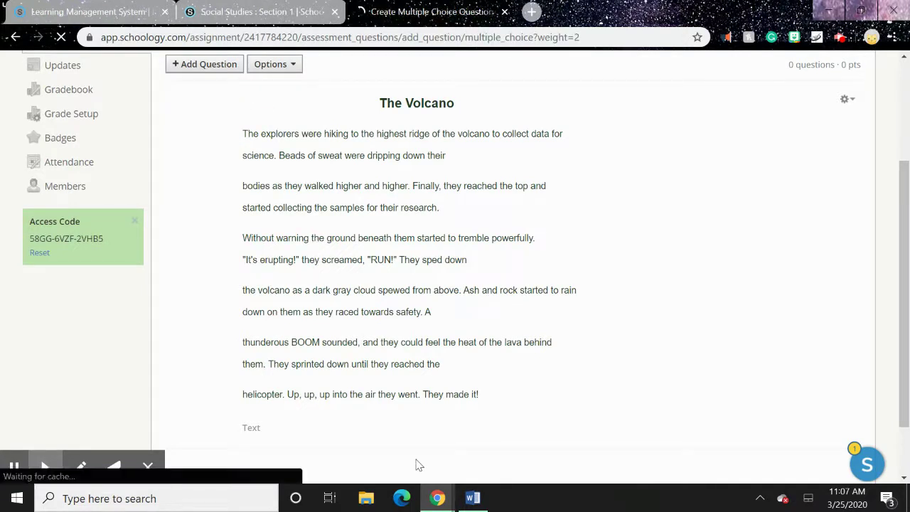
pyautogui.scroll(-2, 331, 278)
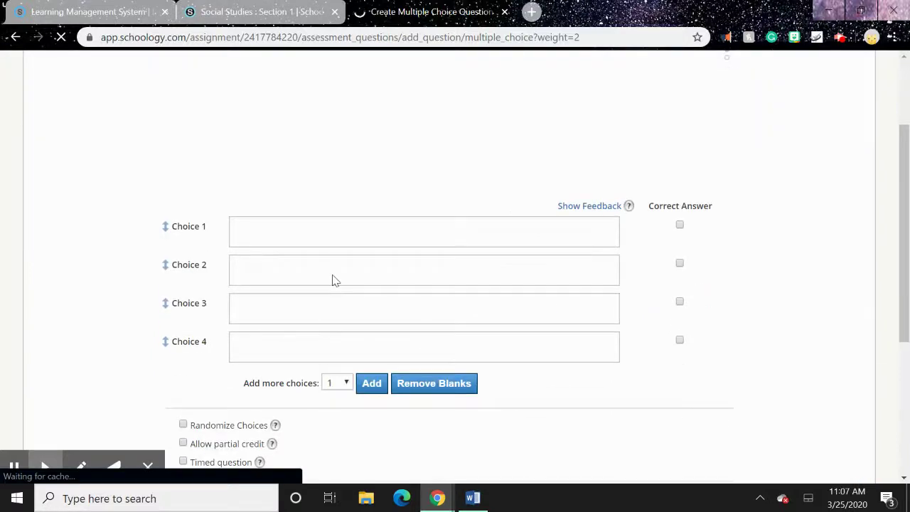
pyautogui.click(263, 232)
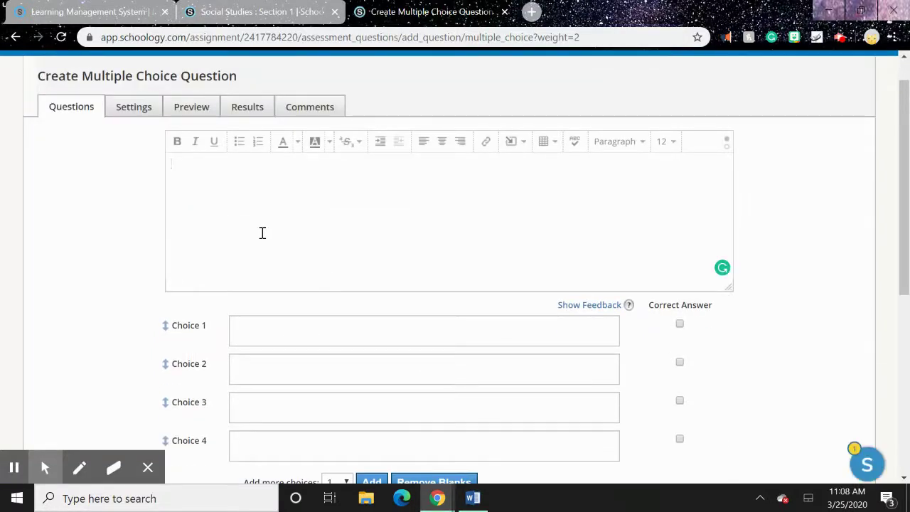
pyautogui.scroll(-1, 250, 347)
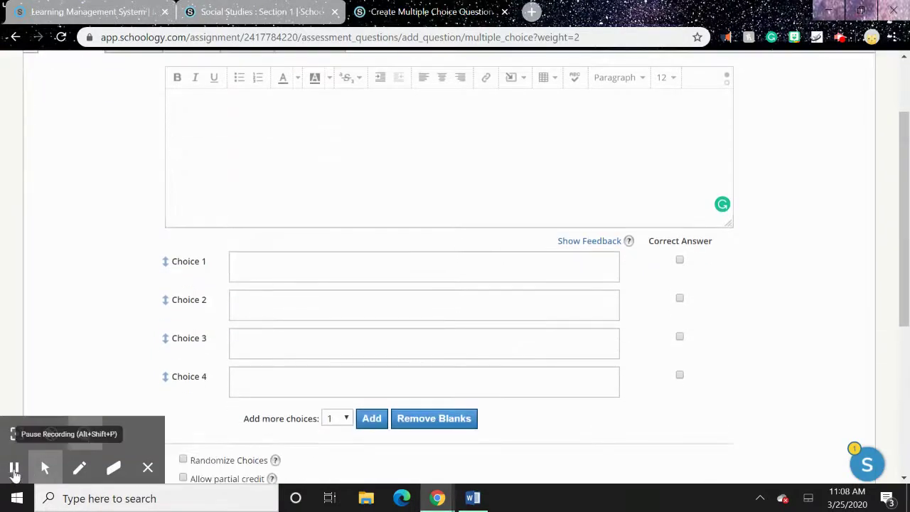
pyautogui.click(13, 472)
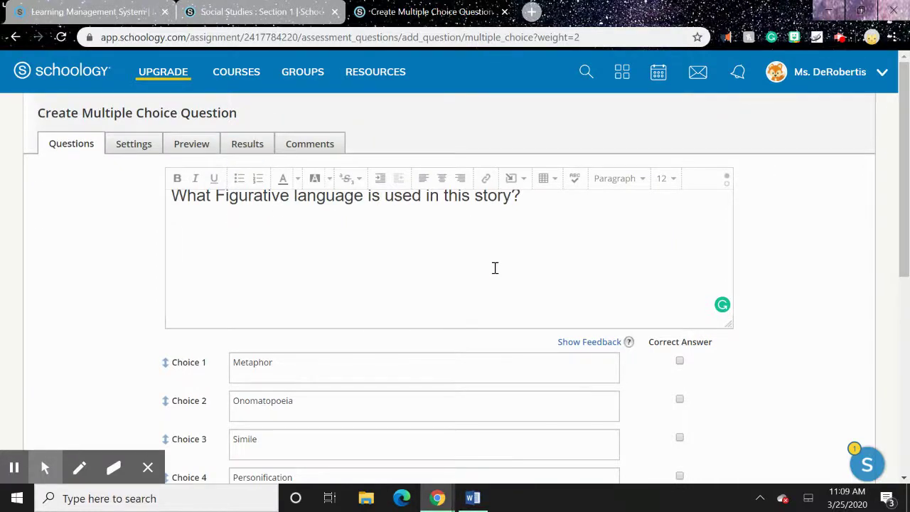
# Mark Onomatopoeia as the correct answer, set the question's grading to 5 points, and create it.
pyautogui.scroll(-2, 495, 267)
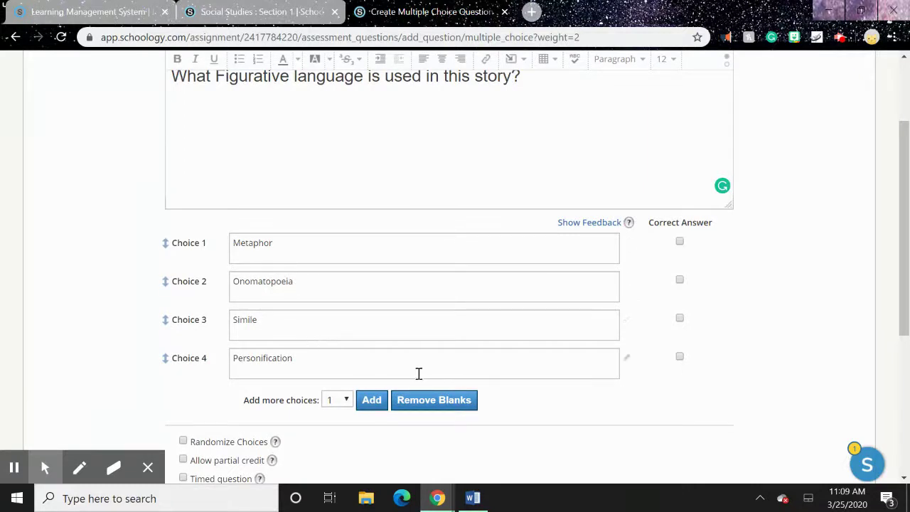
pyautogui.click(680, 279)
pyautogui.scroll(-1, 718, 372)
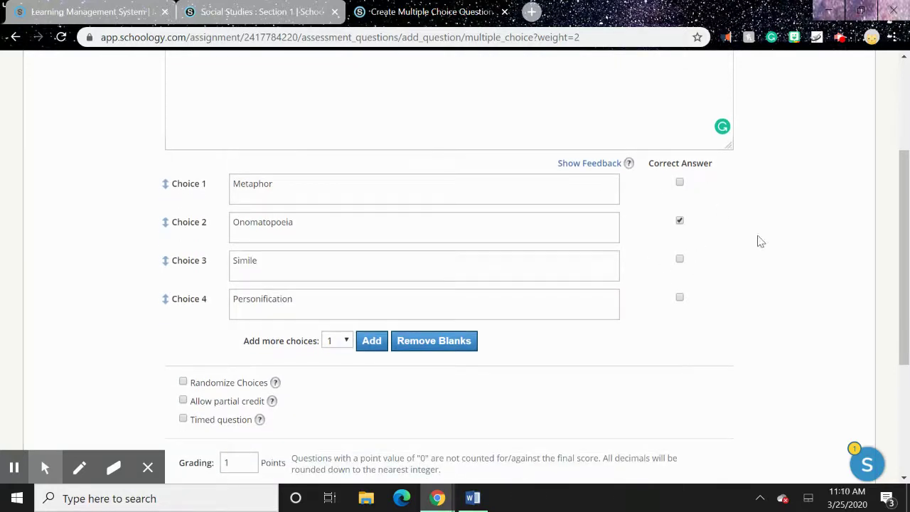
pyautogui.scroll(-1, 284, 405)
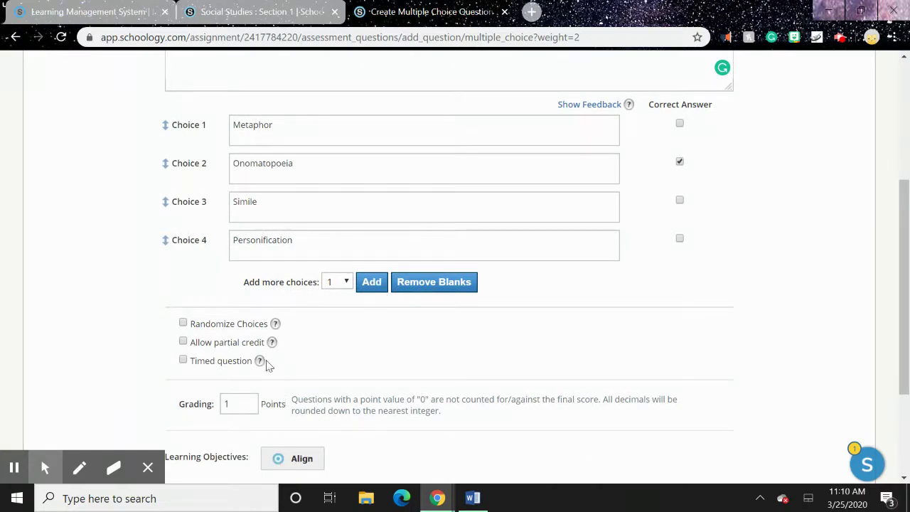
pyautogui.scroll(-2, 267, 364)
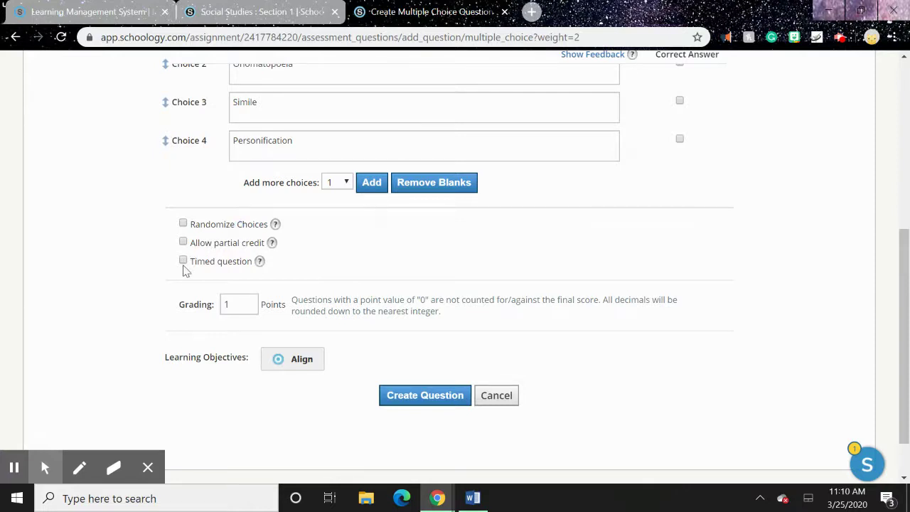
pyautogui.click(244, 301)
pyautogui.scroll(1, 243, 304)
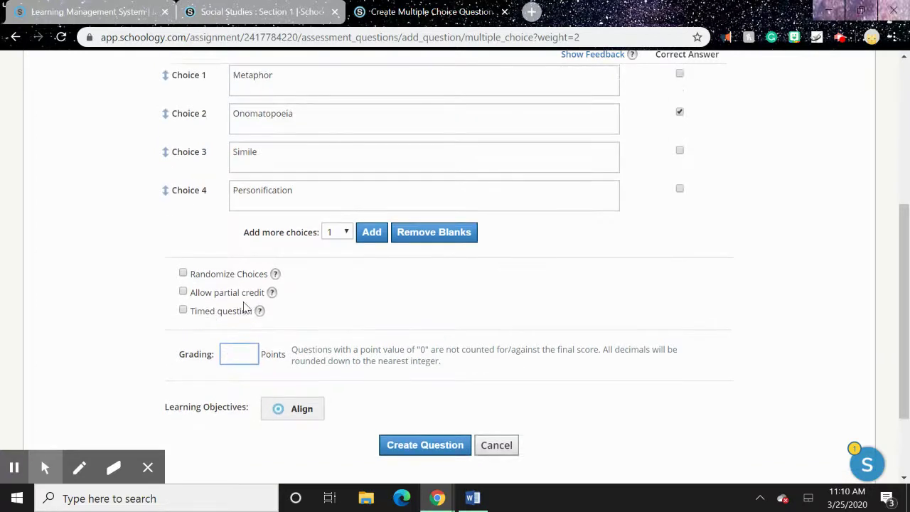
pyautogui.scroll(-2, 391, 355)
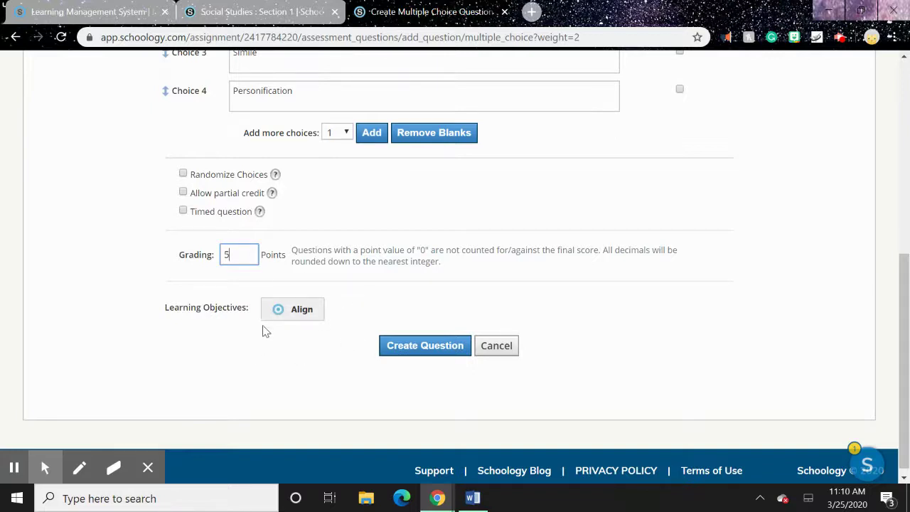
pyautogui.click(431, 345)
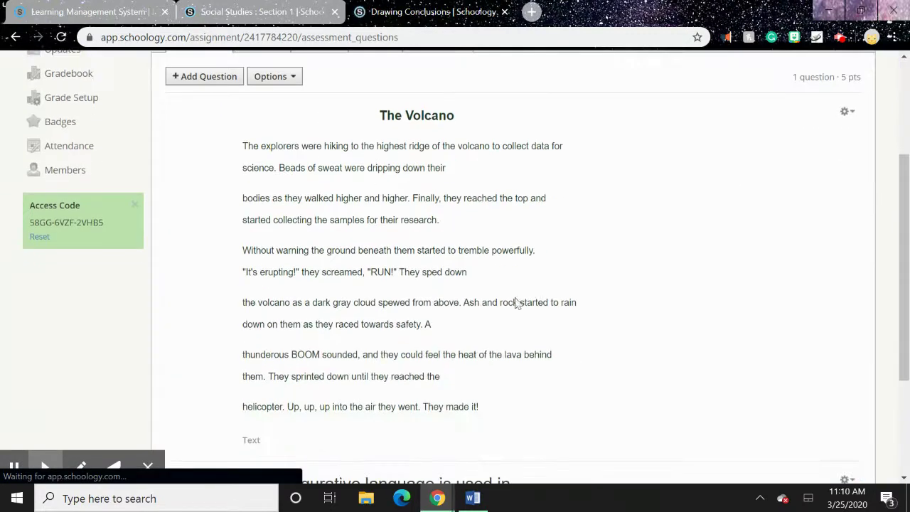
# Start a short-answer/essay question in the quiz reading "Type the sentence where you found Figurative language in use.".
pyautogui.scroll(-3, 481, 273)
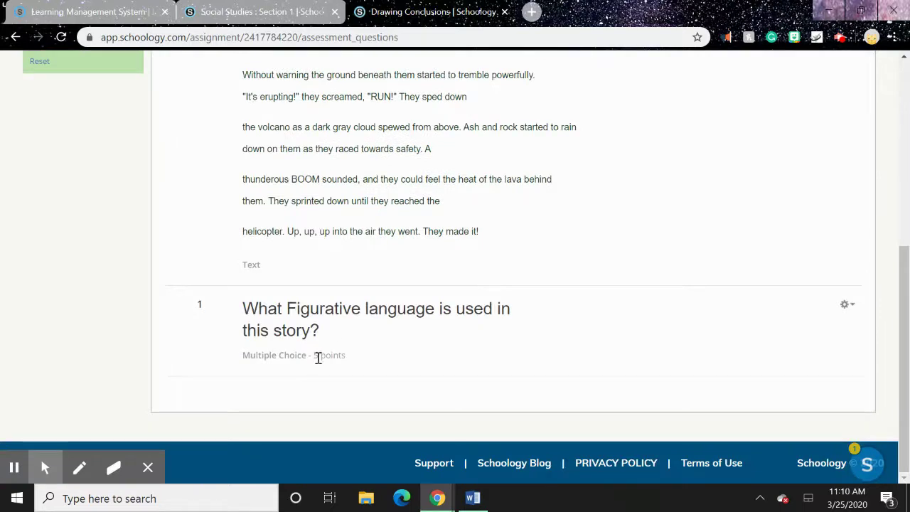
pyautogui.scroll(3, 307, 355)
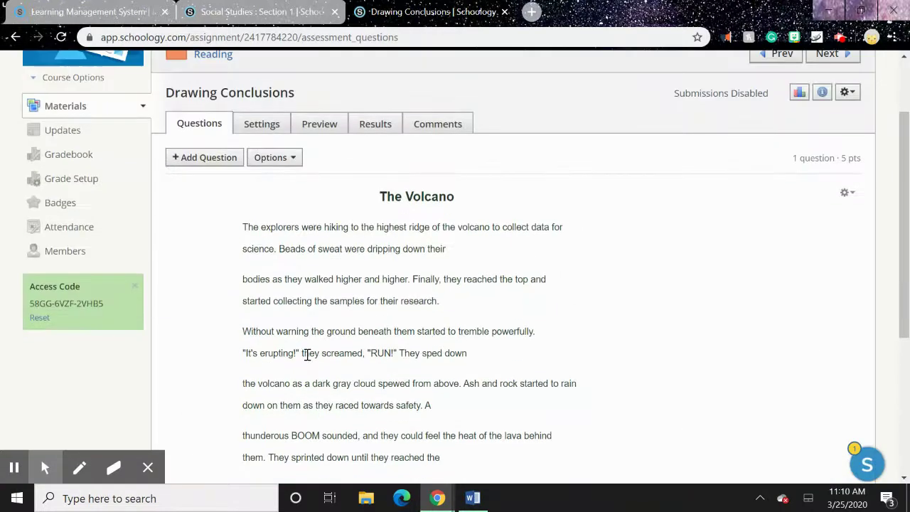
pyautogui.click(206, 158)
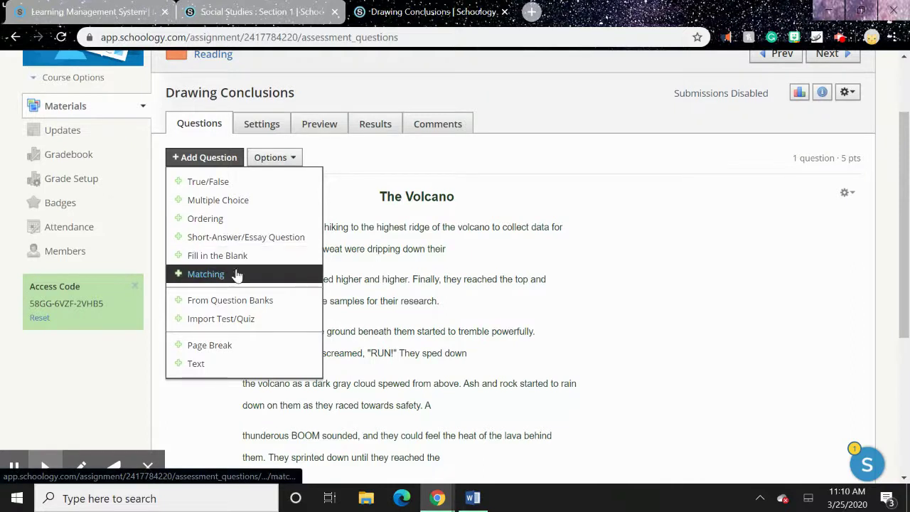
pyautogui.click(237, 239)
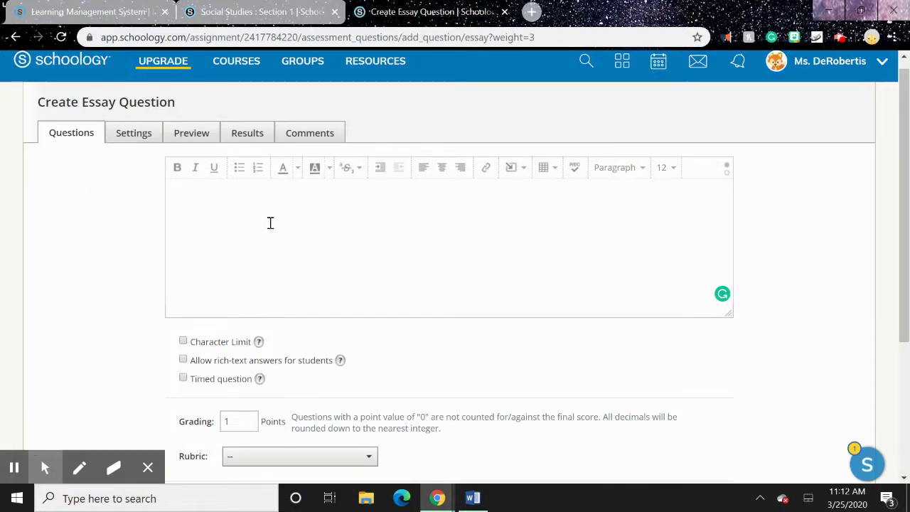
pyautogui.write('Type the sentence where you found Figurative language is use.')
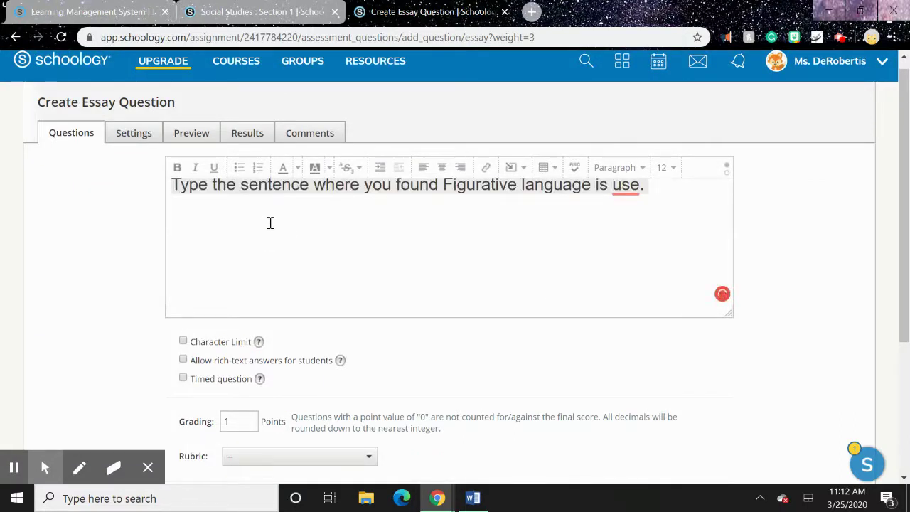
pyautogui.scroll(-1, 310, 280)
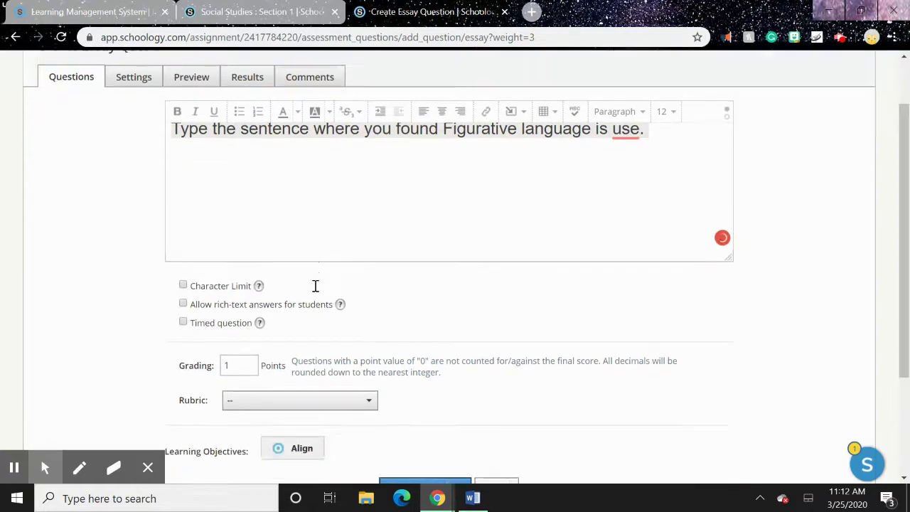
pyautogui.click(605, 128)
pyautogui.press('BackSpace')
pyautogui.write('n')
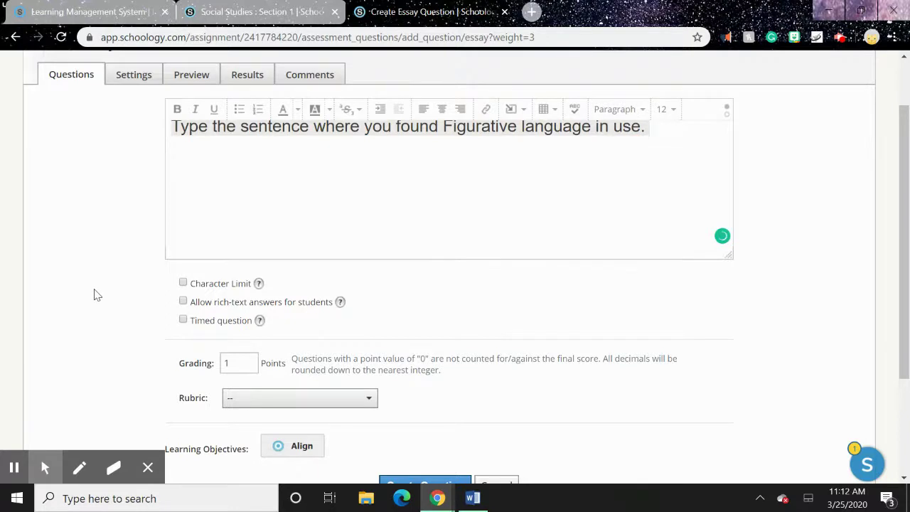
# Set the essay question's grading to 2 points, leave it without a rubric, and create it.
pyautogui.scroll(-1, 98, 295)
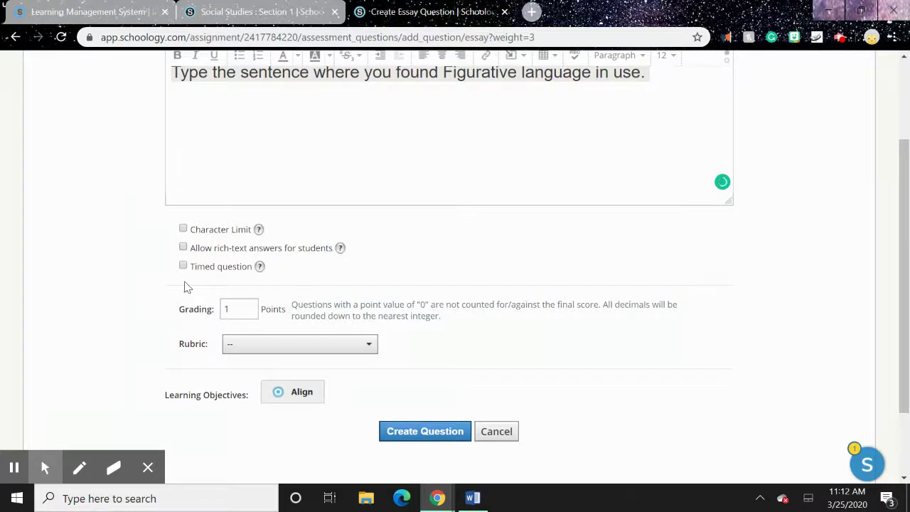
pyautogui.click(234, 310)
pyautogui.click(274, 345)
pyautogui.click(316, 348)
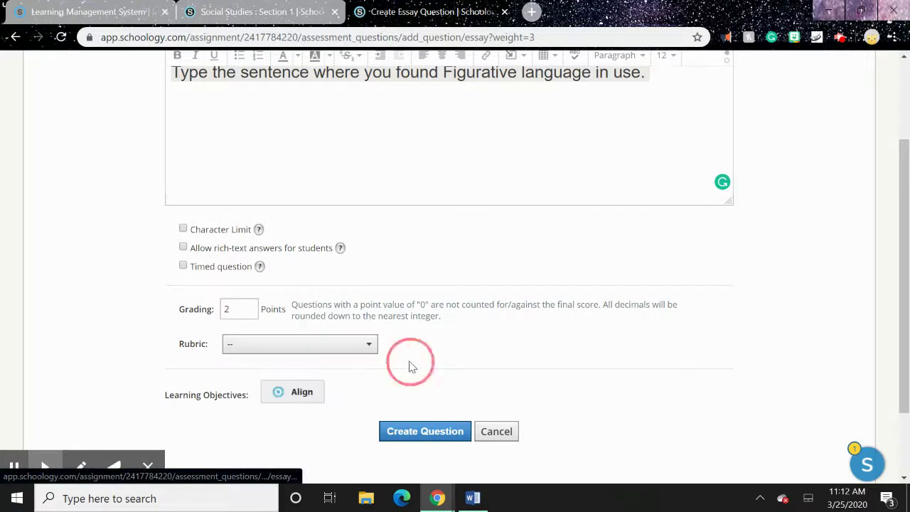
pyautogui.scroll(-2, 360, 375)
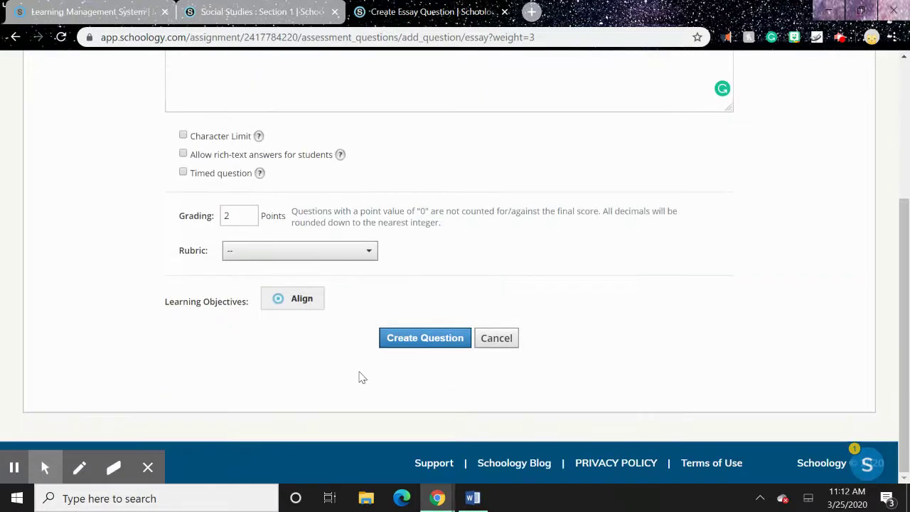
pyautogui.click(419, 343)
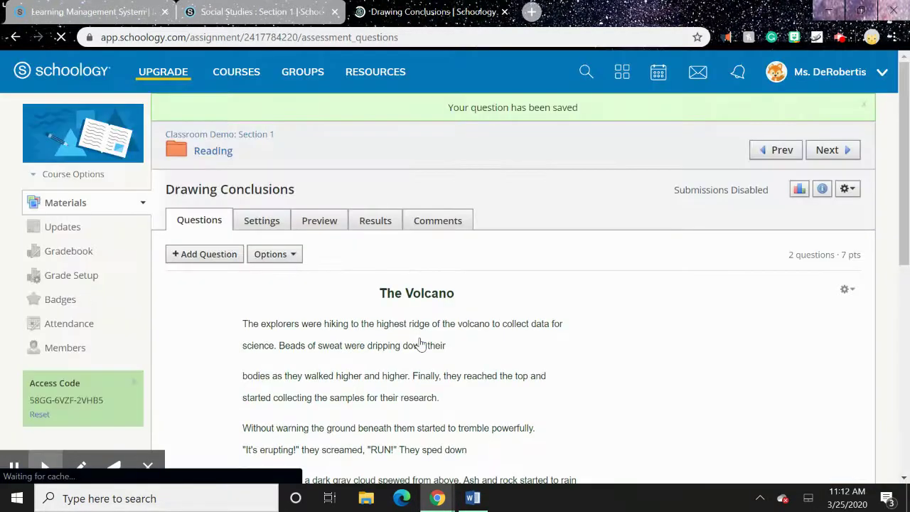
# Review the quiz's question list and the question types available to add.
pyautogui.scroll(-3, 420, 344)
pyautogui.scroll(-3, 420, 344)
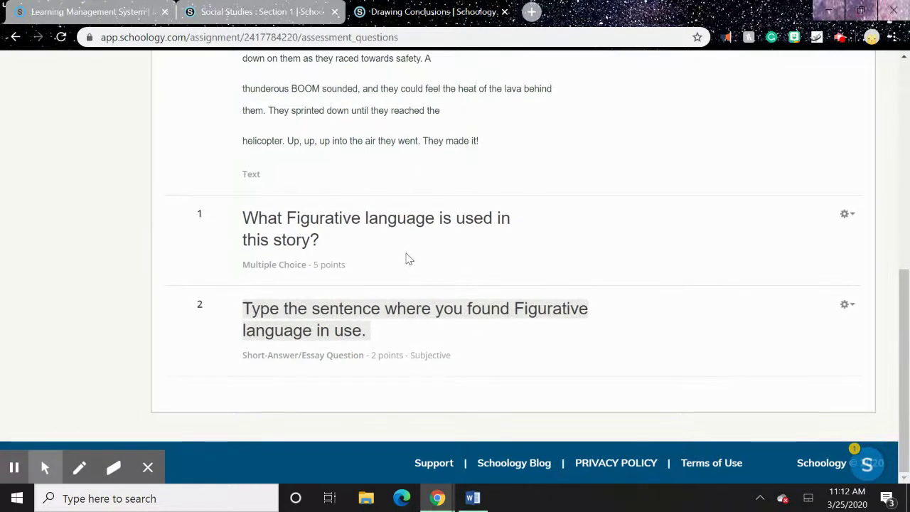
pyautogui.scroll(10, 408, 260)
pyautogui.click(231, 209)
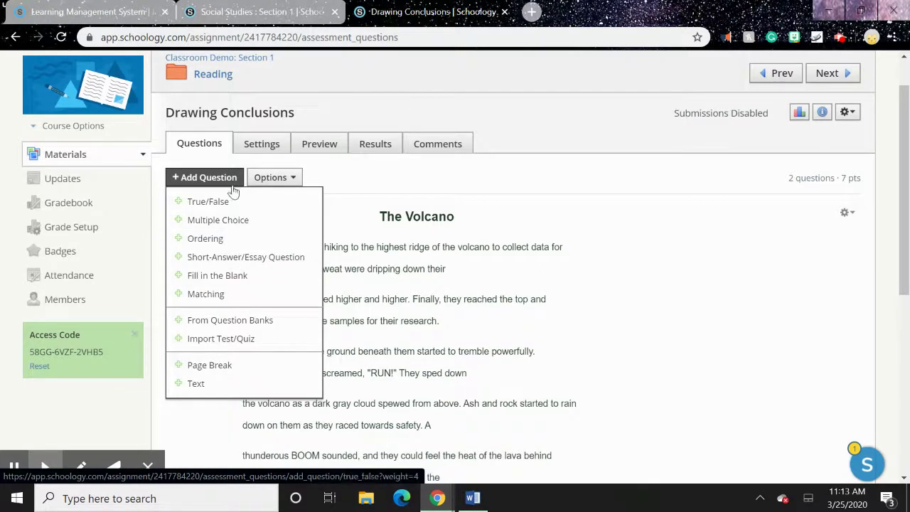
pyautogui.click(322, 131)
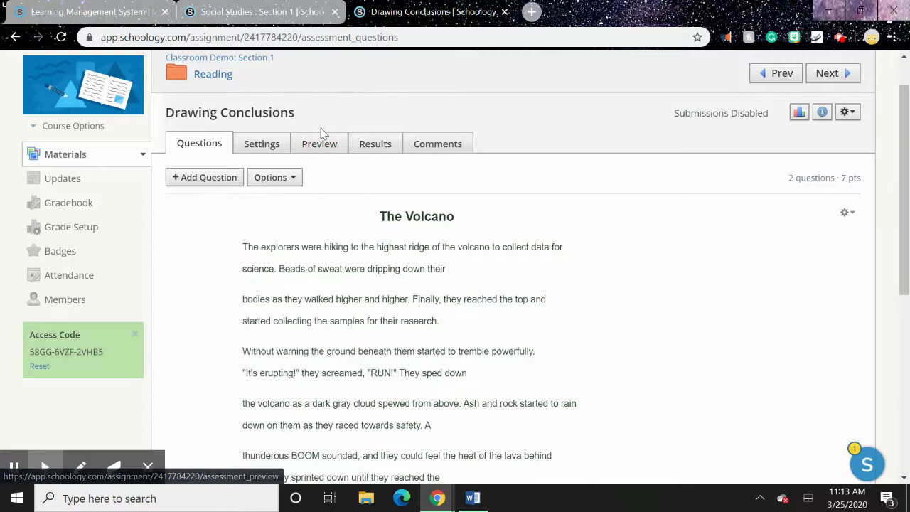
# Open the quiz's settings and look through the instructions, submissions, time limit, attempt, paging and review options.
pyautogui.click(282, 143)
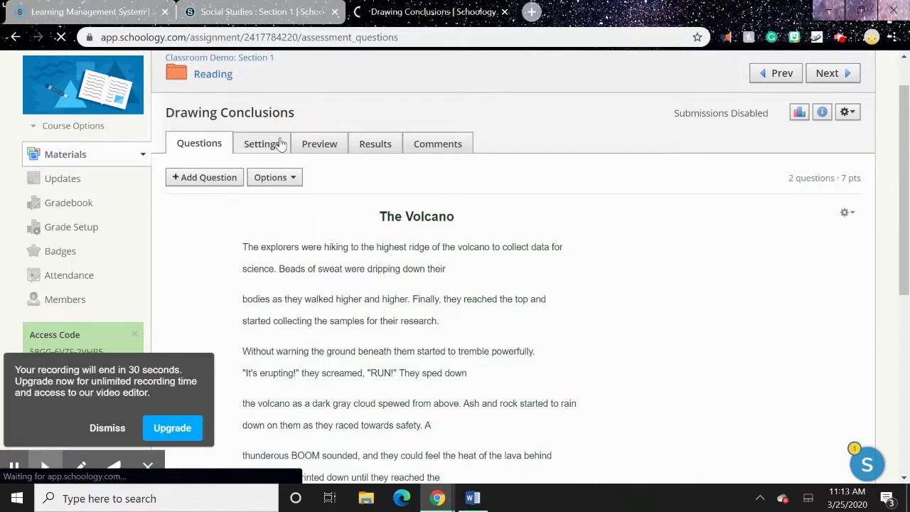
pyautogui.click(107, 434)
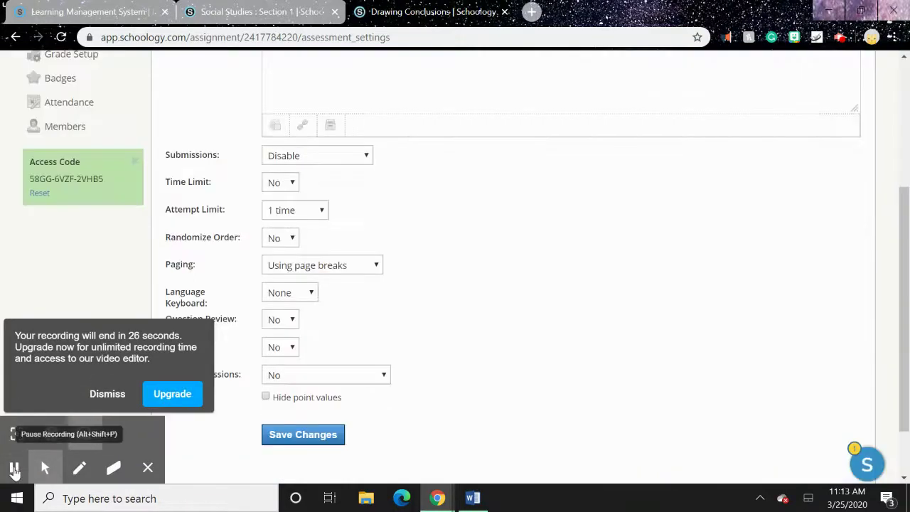
pyautogui.scroll(-1, 402, 292)
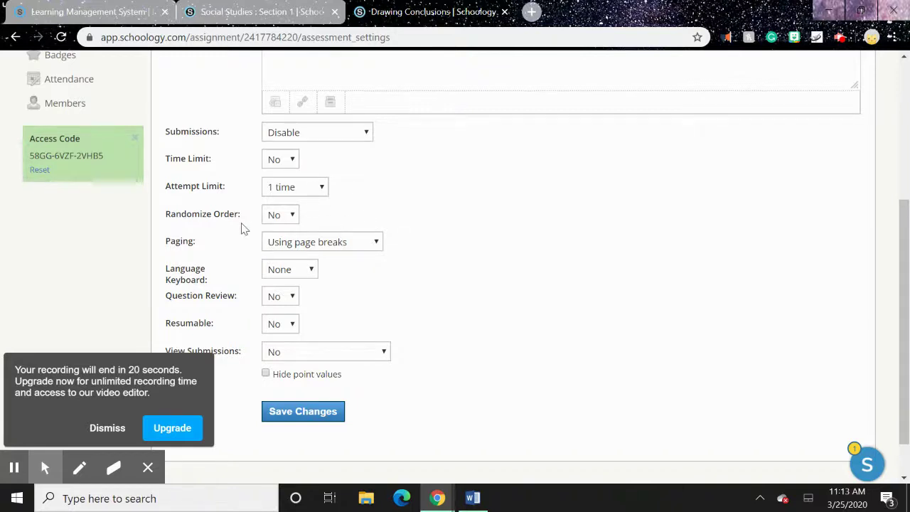
pyautogui.scroll(-2, 281, 320)
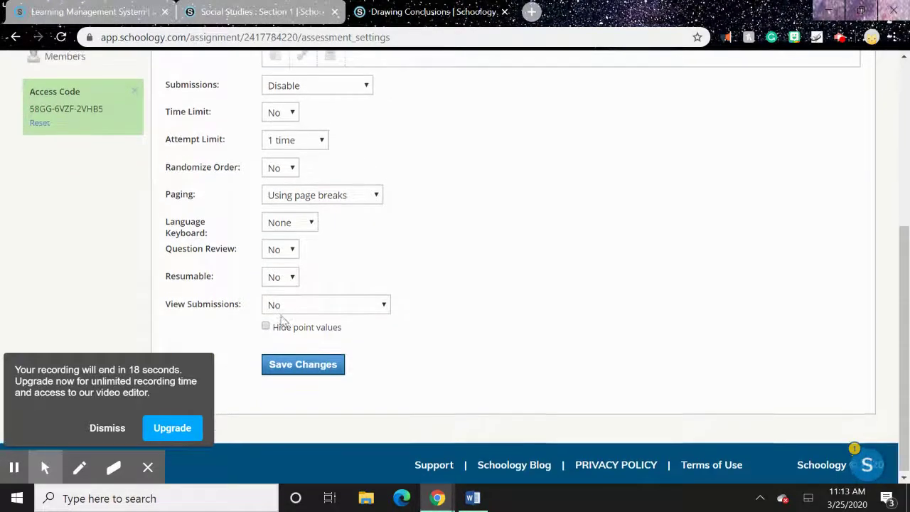
pyautogui.scroll(3, 281, 320)
pyautogui.scroll(1, 282, 320)
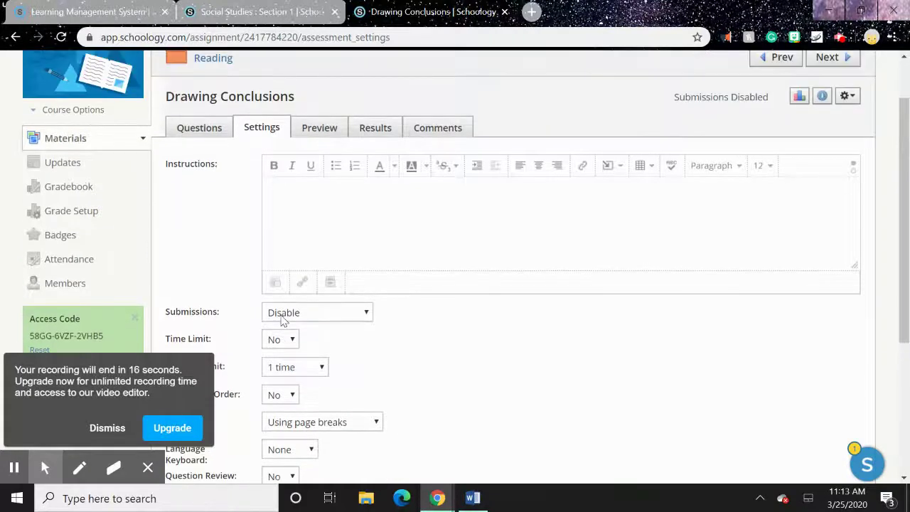